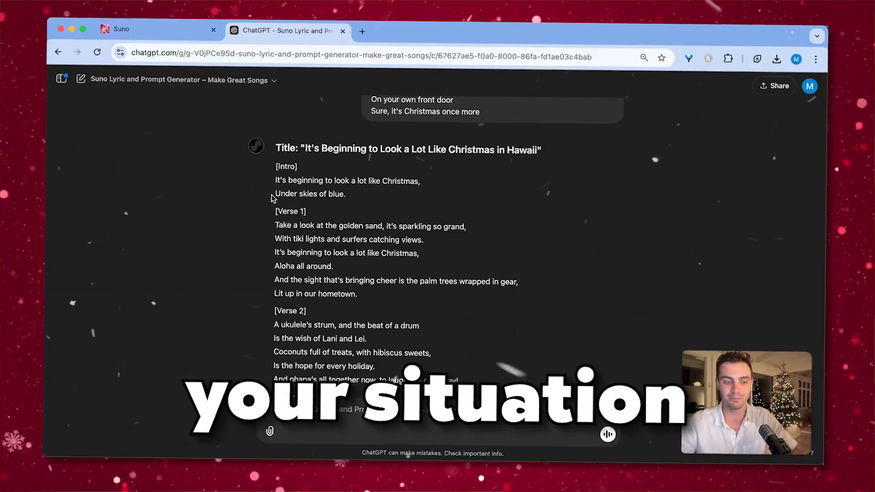
left_click_drag(271, 198, 390, 201)
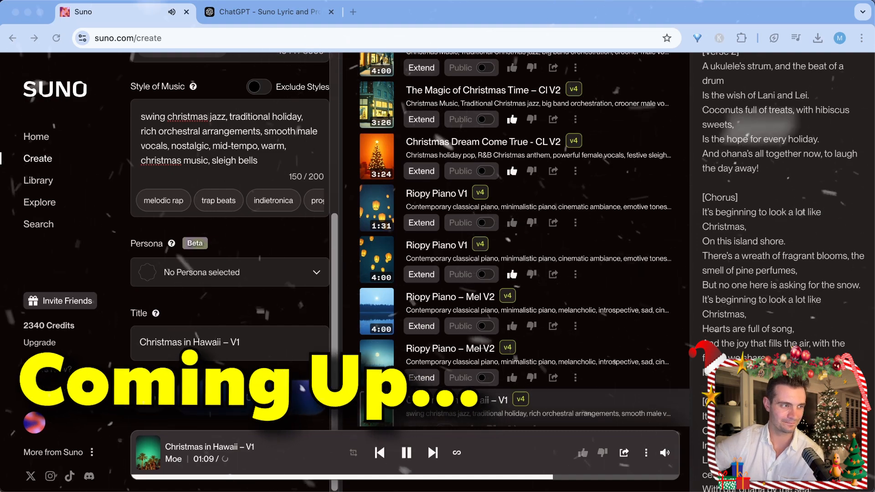
left_click(820, 328)
left_click_drag(700, 214, 846, 231)
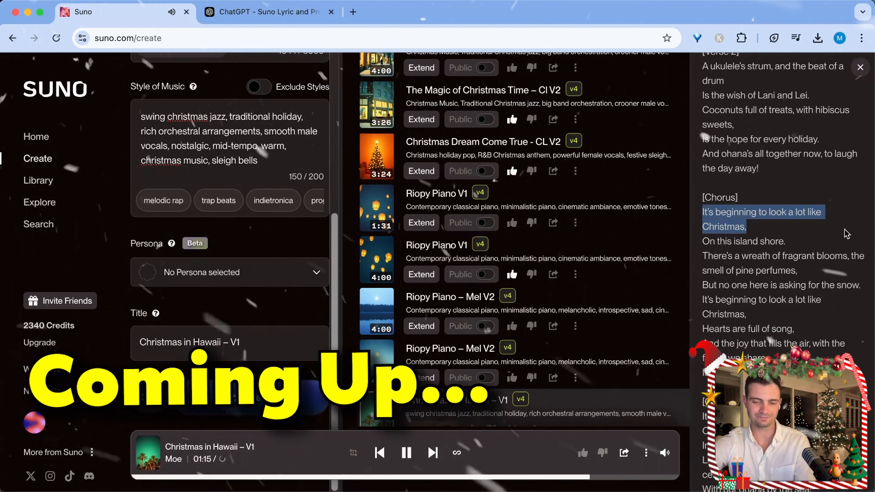
scroll(846, 234, "down", 1)
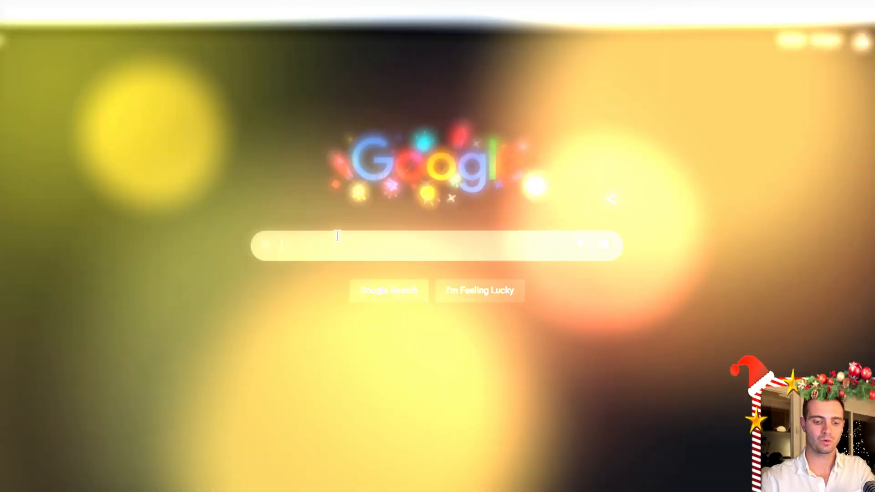
- Search Google for "suno" and open the suno.com website
type("suno g")
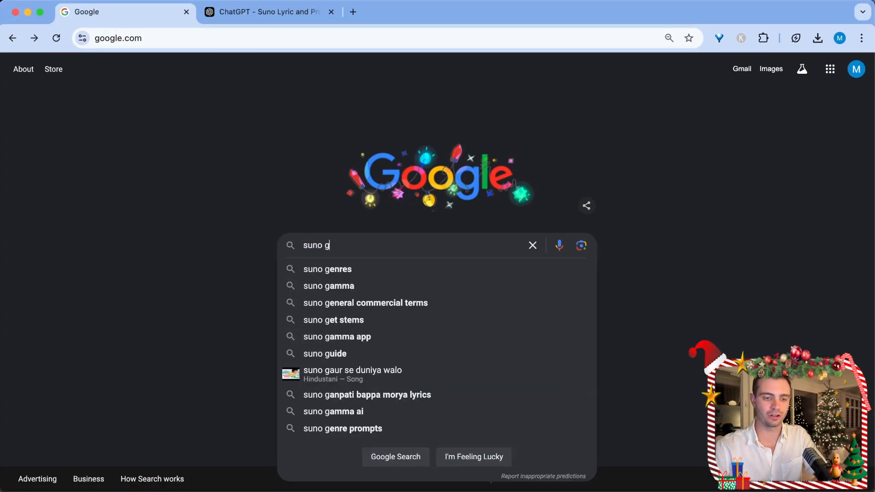
key("BackSpace")
key("Return")
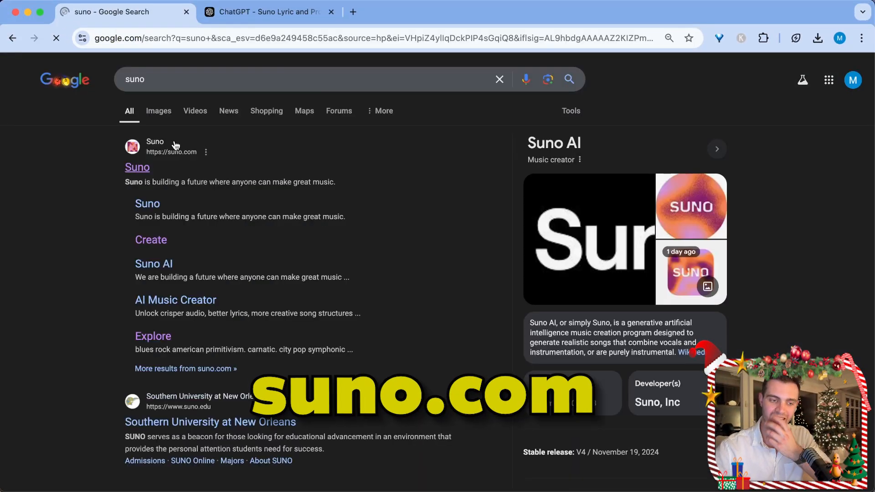
left_click(149, 160)
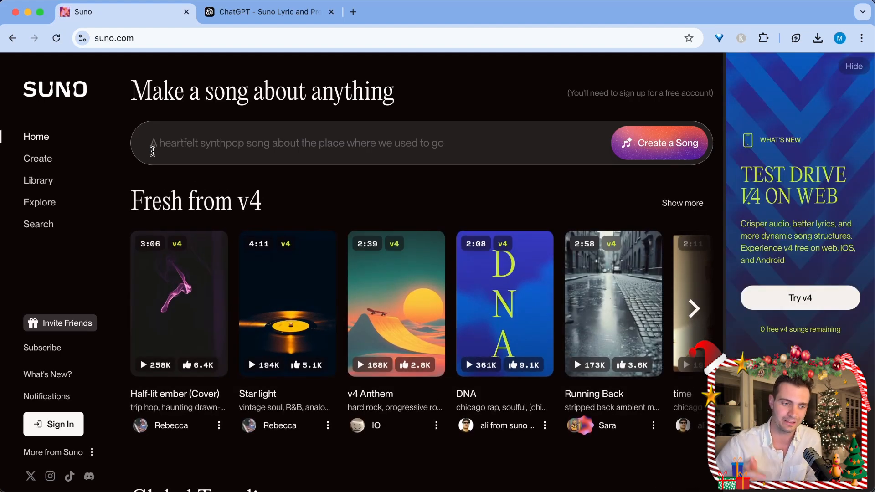
- Sign in to Suno with a Google account and open the song creation page
left_click(57, 430)
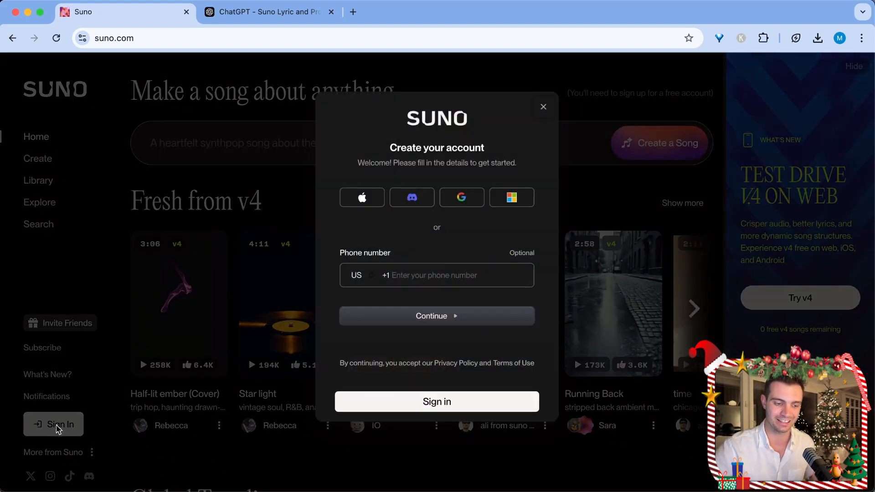
left_click(463, 200)
left_click(523, 197)
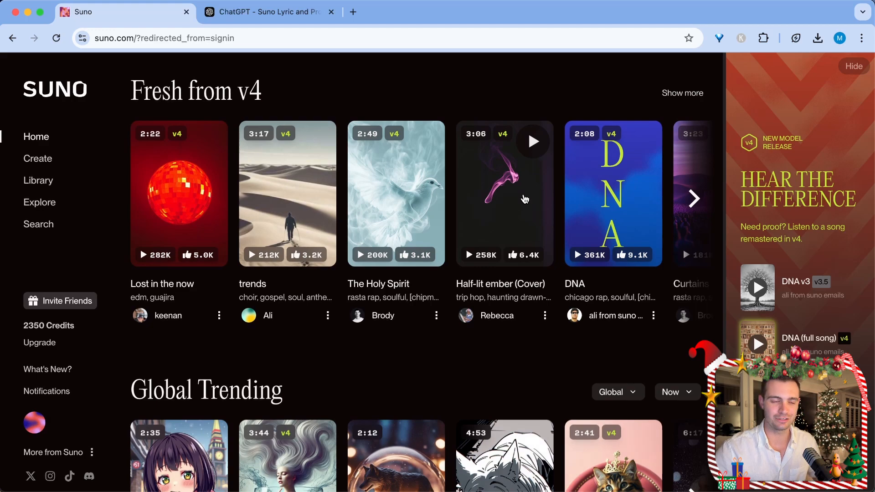
left_click(34, 143)
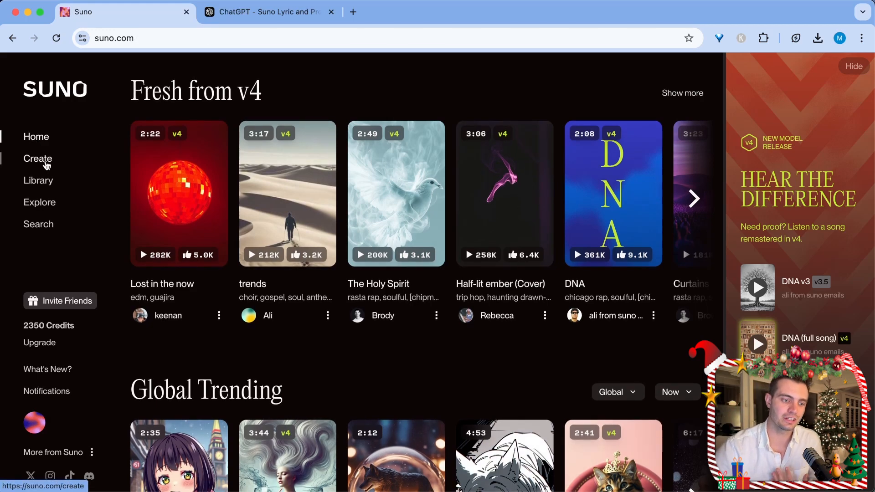
left_click(47, 163)
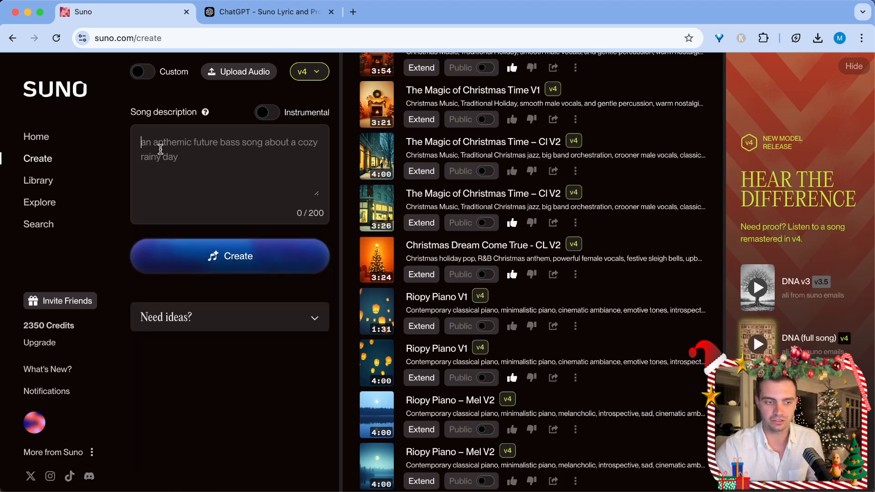
type("christmas music")
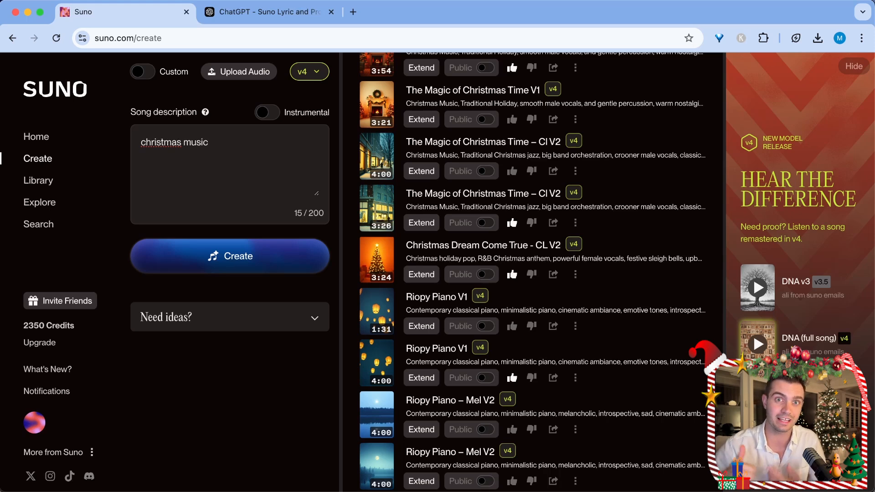
key("super+a")
key("BackSpace")
- Turn on Custom mode for the new song and switch to the Suno Lyric and Prompt Generator in ChatGPT
left_click(142, 72)
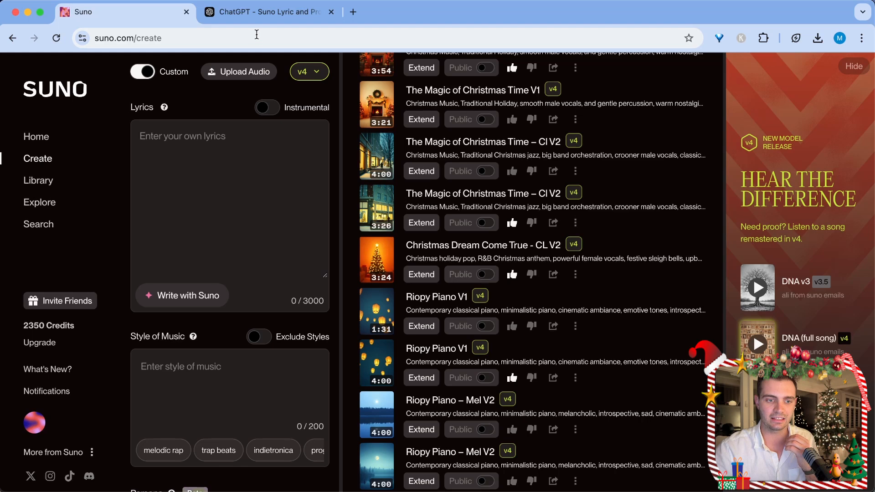
left_click(259, 14)
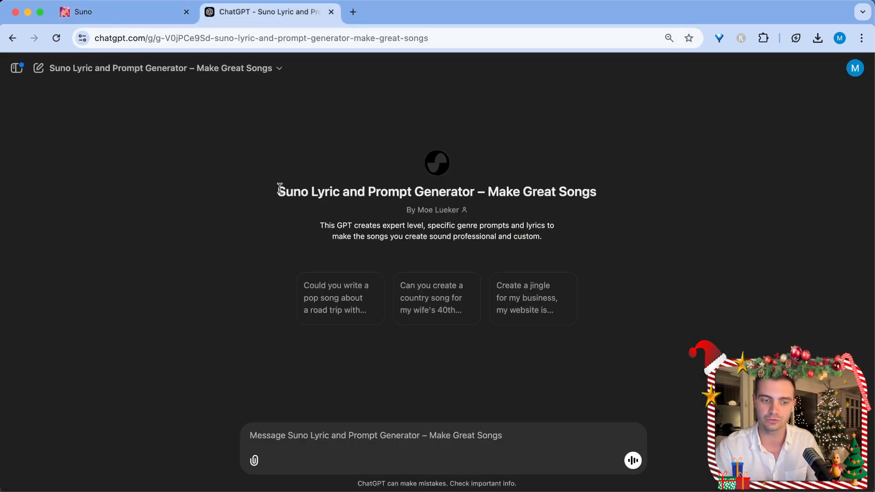
left_click_drag(280, 188, 838, 193)
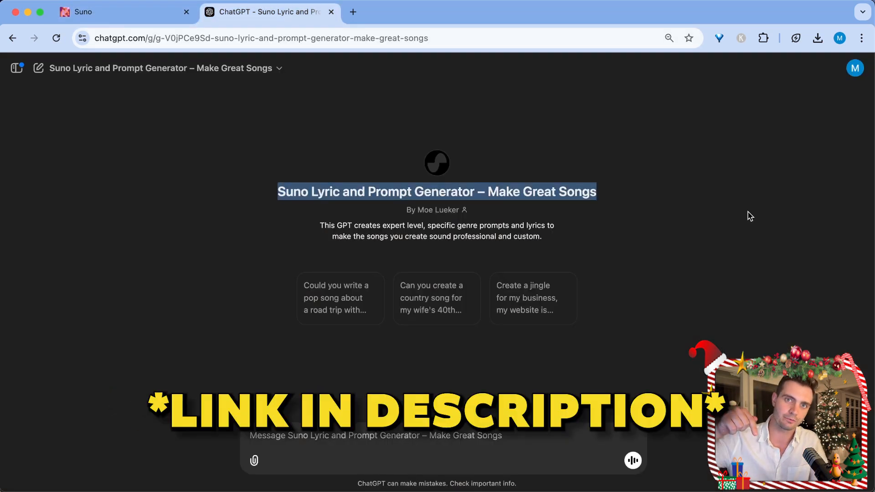
- Ask the GPT to web search Michael Buble's Christmas music genre and describe it in extreme detail, for making similar music with own lyrics
left_click(404, 436)
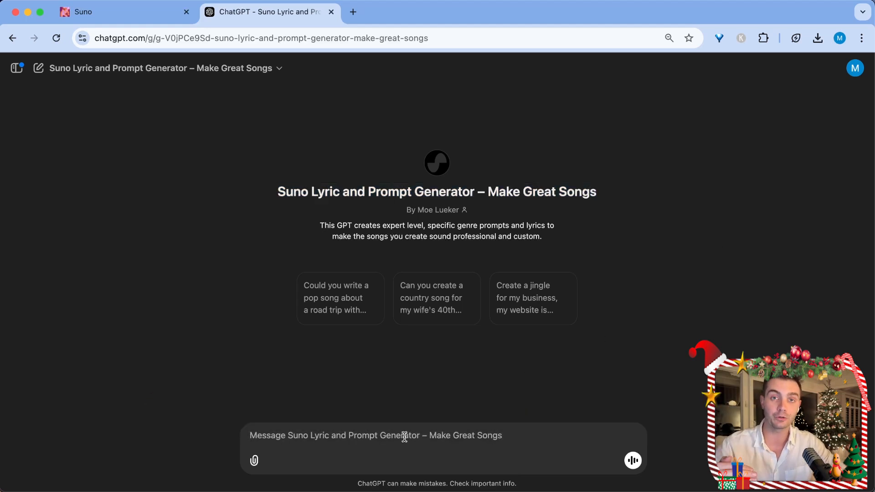
type("Please do a web")
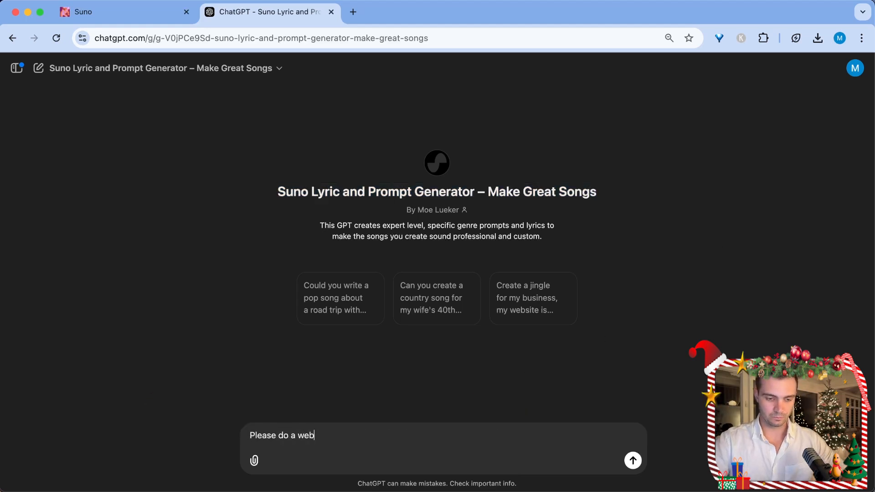
type(" search for what kind of genre  michael buble's christmas music is like. Please describe it in extreme detail as I want to copy that style to make similar music with my own lyrics.")
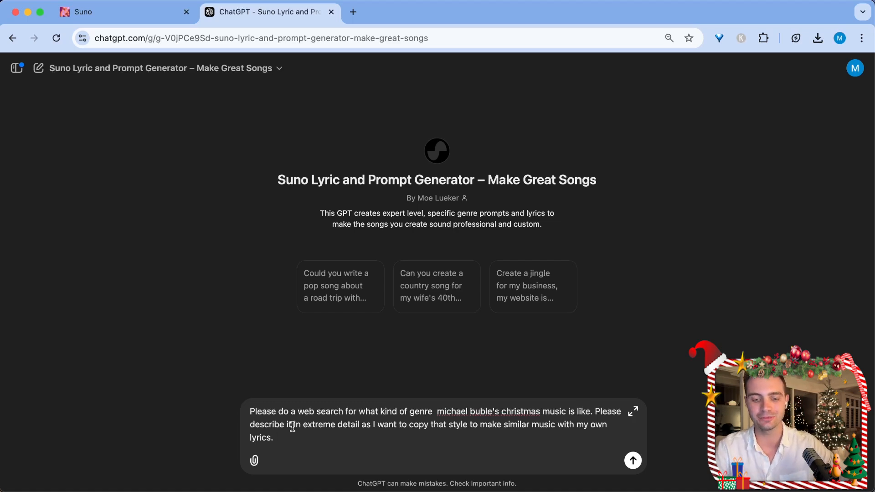
key("Return")
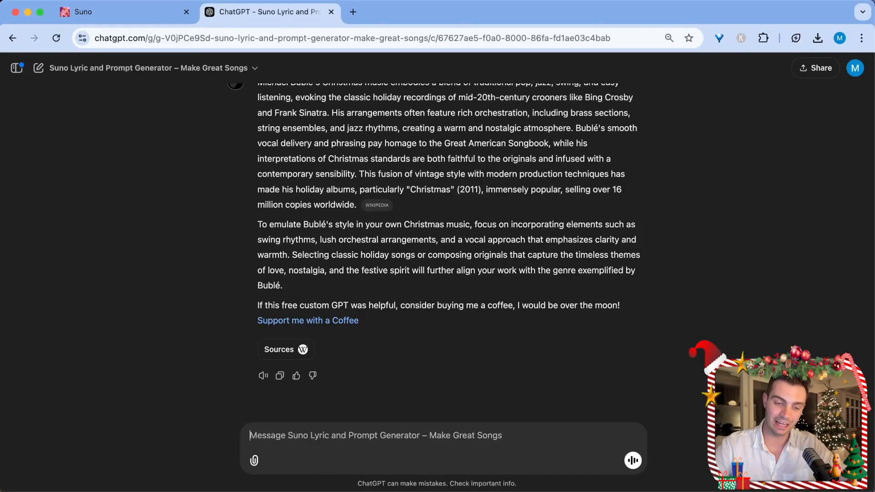
- Draft a request for a Michael Bublé-style parody of "its beginning to look a lot like christmas" about celebrating christmas in hawaii with the whole family
scroll(428, 336, "up", 3)
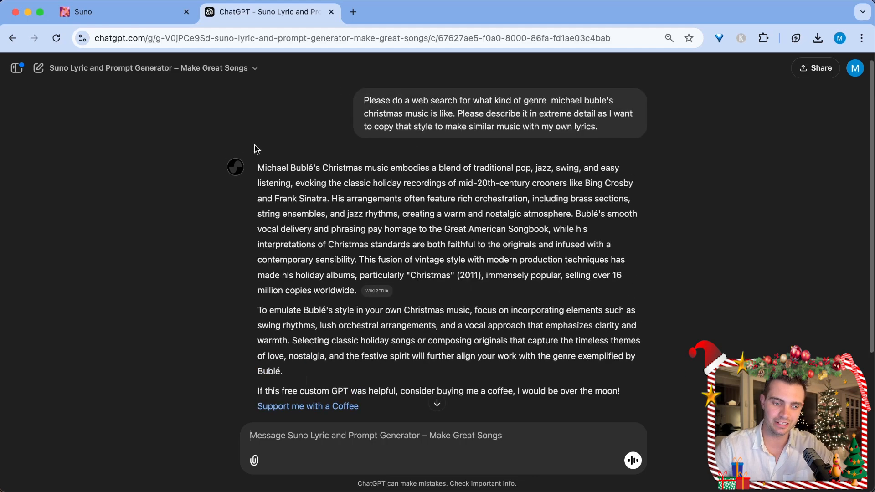
left_click_drag(258, 168, 517, 413)
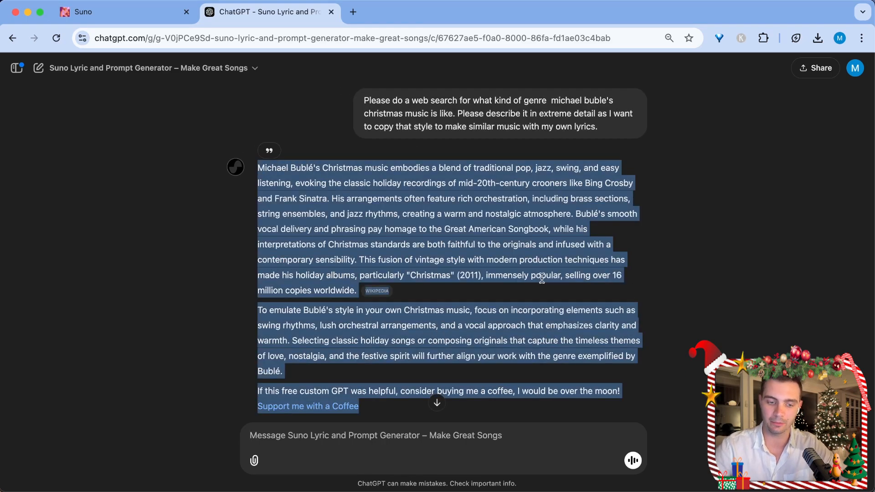
scroll(541, 278, "down", 2)
left_click(430, 435)
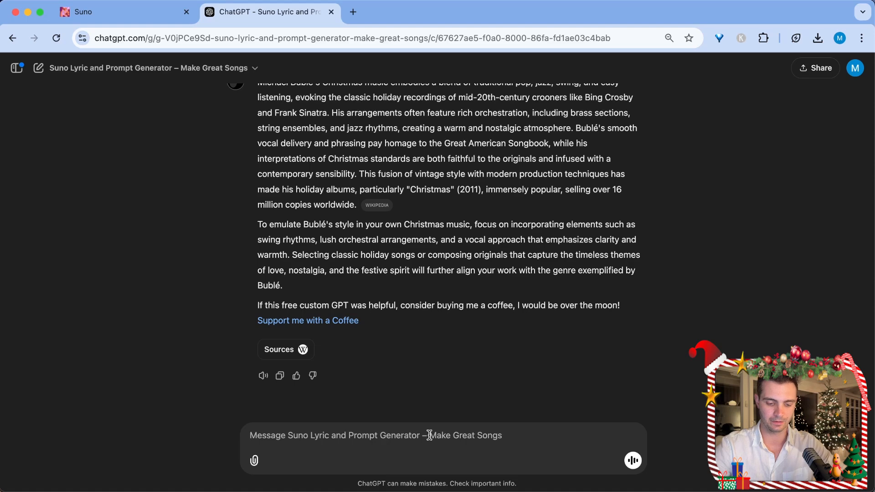
type("C")
type("reate a")
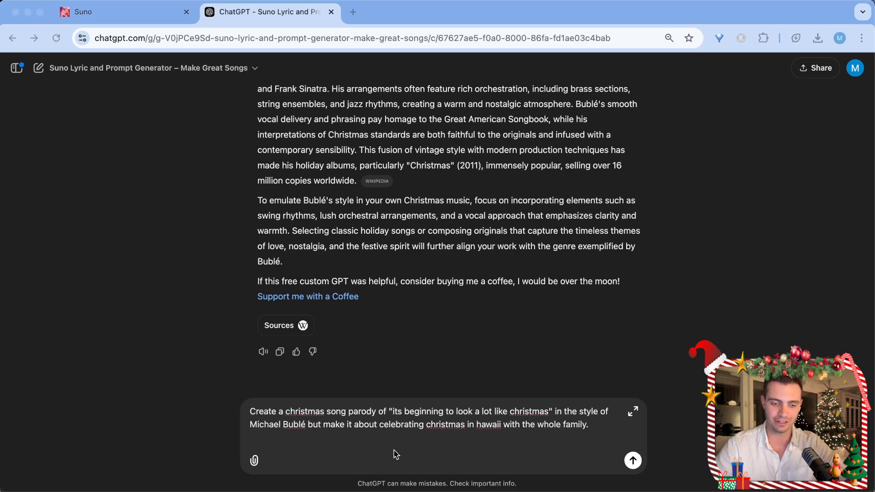
left_click(395, 454)
key("shift+Return")
key("shift+Return")
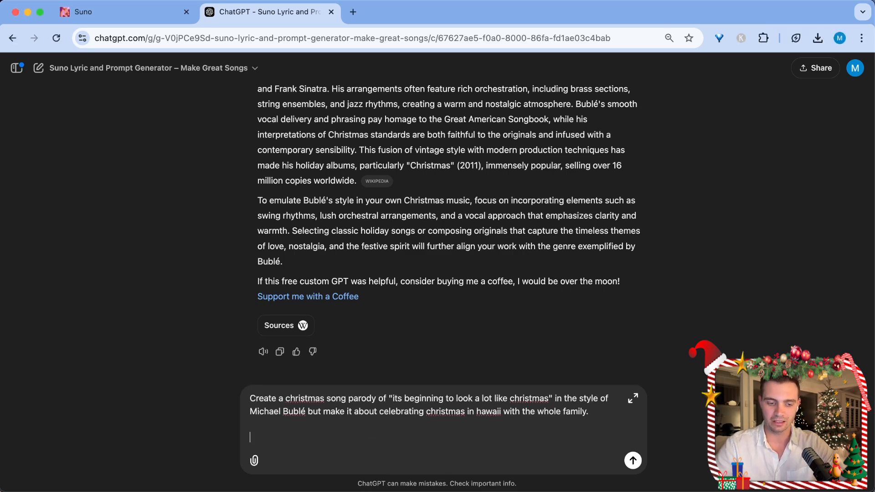
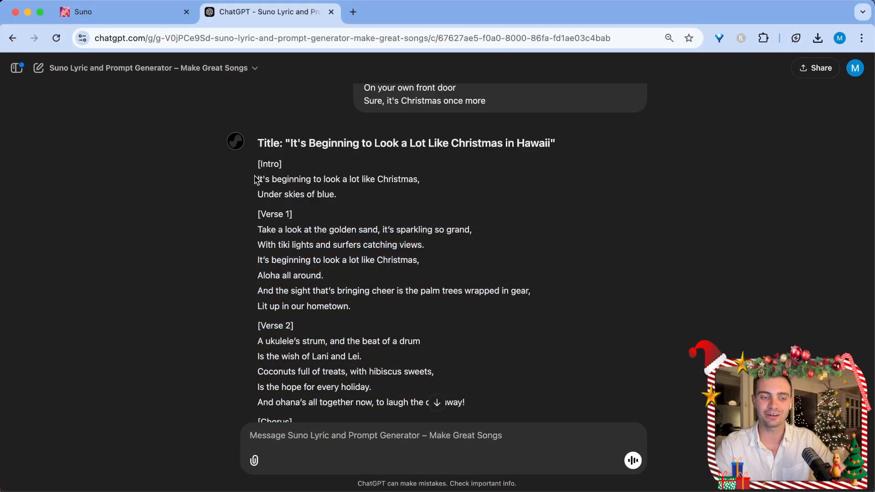
- Read through the generated Hawaii Christmas parody lyrics from the intro to the outro
left_click_drag(256, 179, 468, 223)
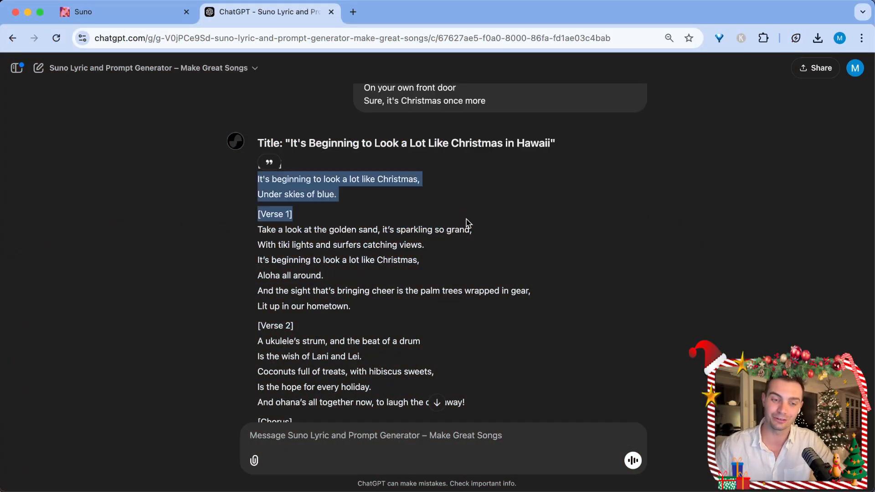
left_click_drag(254, 201, 397, 201)
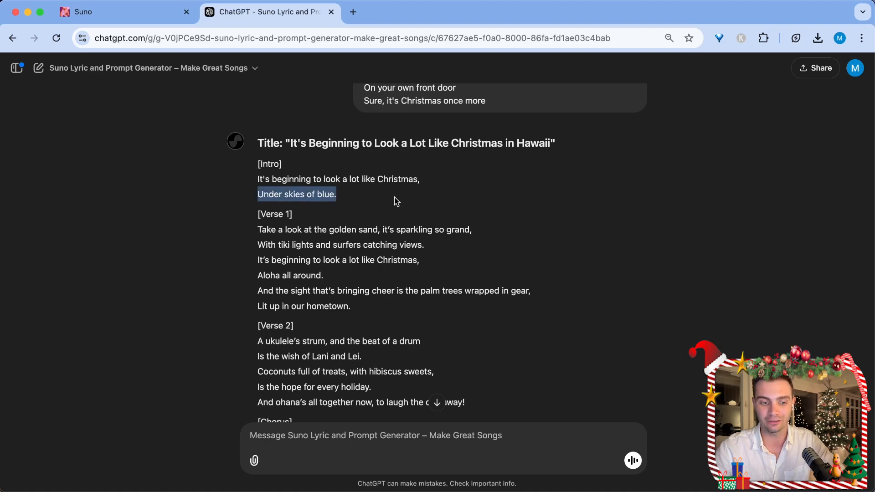
left_click_drag(255, 276, 414, 281)
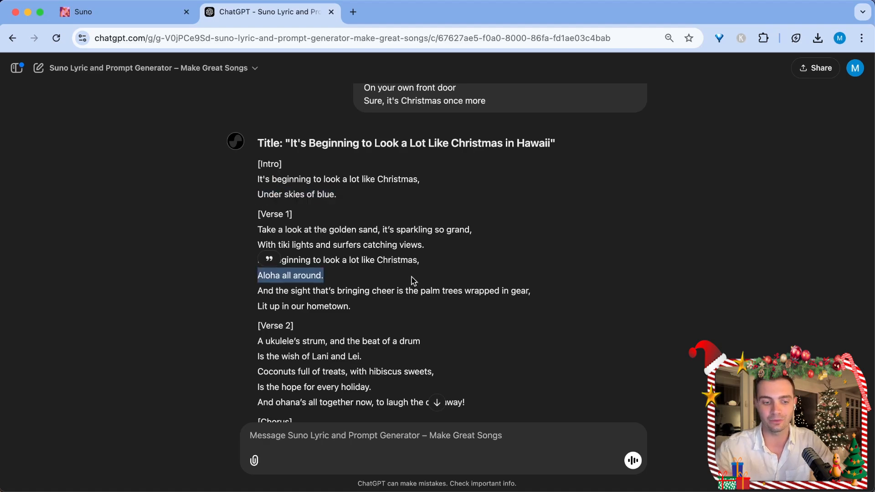
scroll(414, 281, "down", 5)
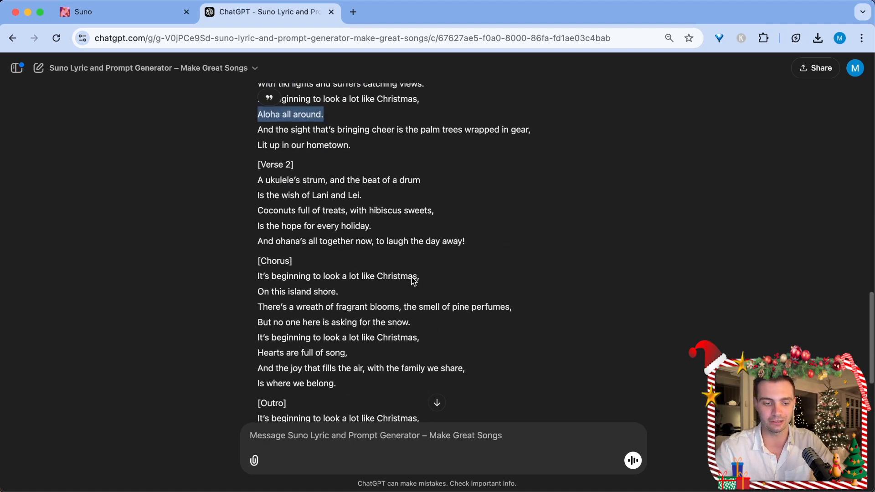
scroll(358, 258, "down", 6)
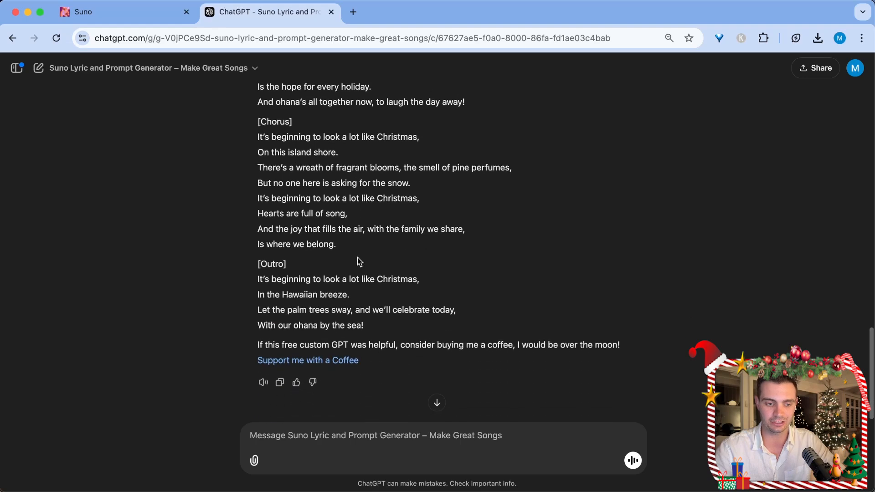
scroll(466, 316, "up", 15)
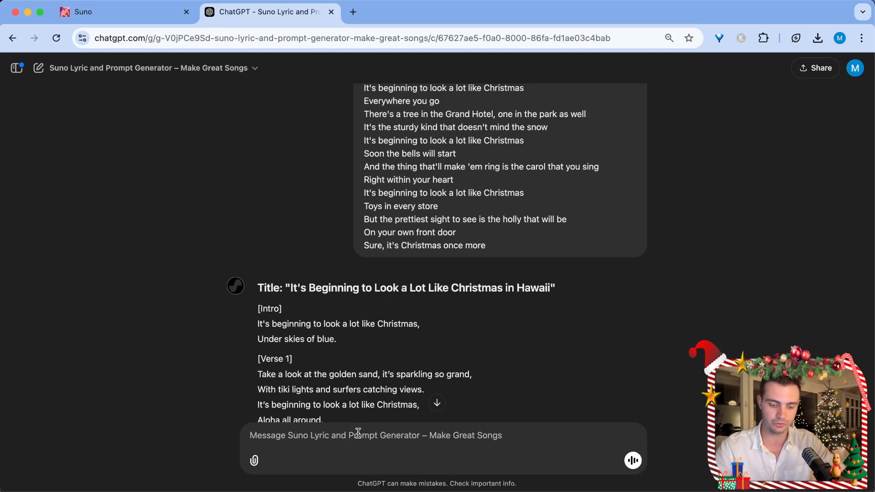
- Ask the GPT "What is the suno genre prompt that gives me a song that sounds most like the original."
type("What is the genre prompt that gives me a song that sounds most like the original.")
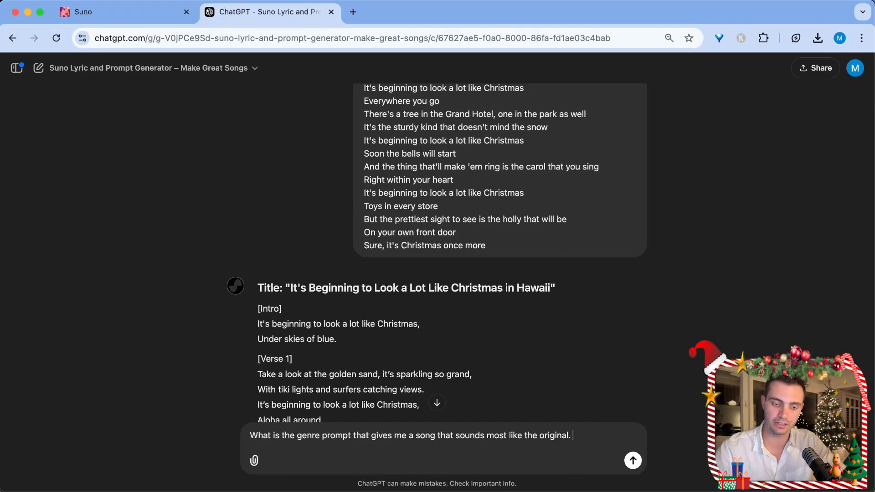
left_click(297, 435)
type("suno")
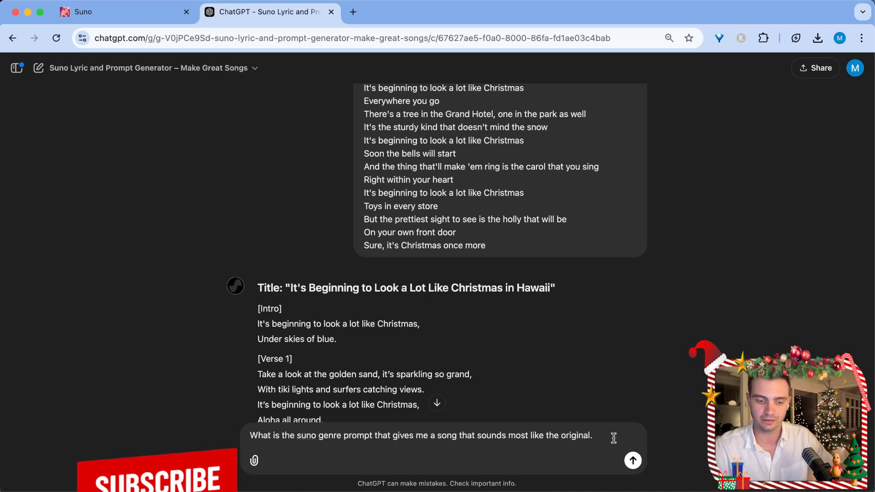
key("Return")
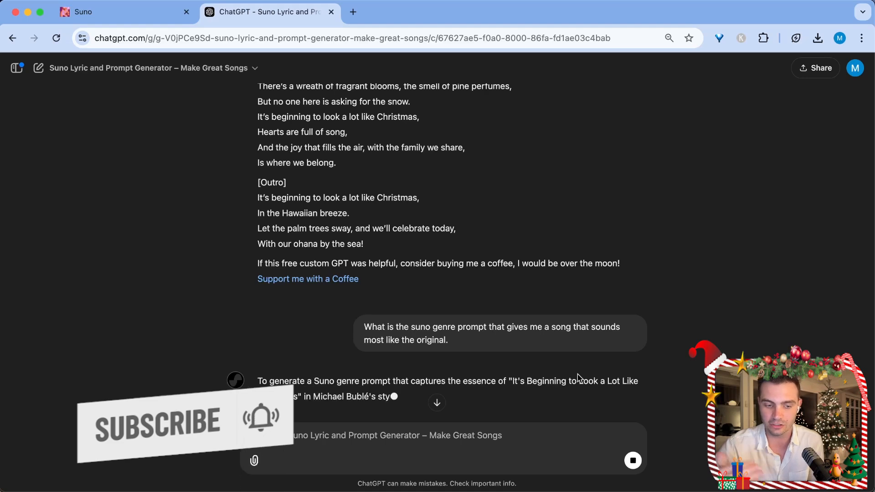
- Copy the suggested genre prompt, from "warm, swing jazz" through "nostalgic, mid-tempo", out of the GPT's reply
scroll(578, 325, "down", 5)
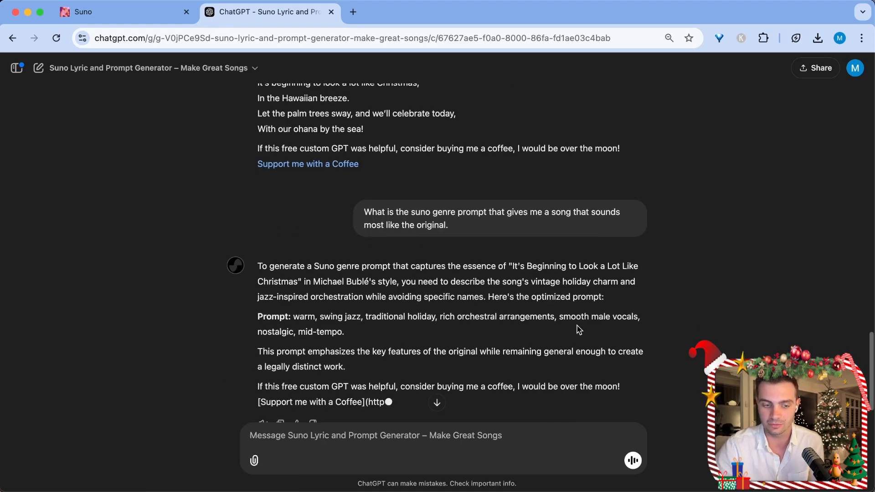
left_click_drag(294, 267, 364, 290)
key("super+c")
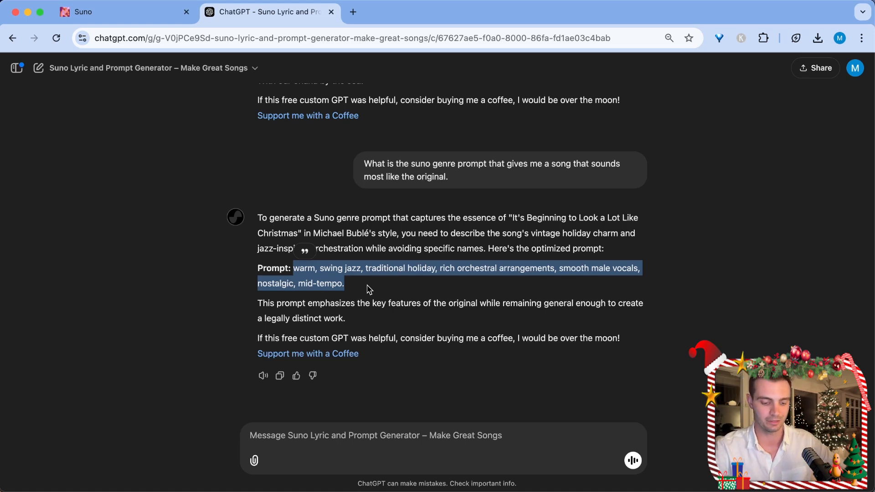
- Switch to Suno and paste the copied genre prompt as the style of music
left_click(121, 15)
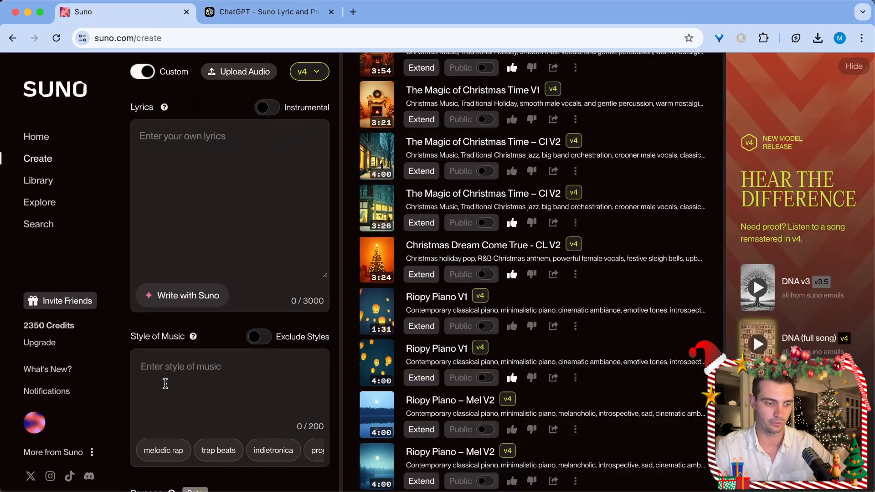
left_click(164, 385)
key("super+v")
- Copy the complete Hawaii Christmas parody lyrics from the ChatGPT reply and paste them into Suno's lyrics
left_click(281, 7)
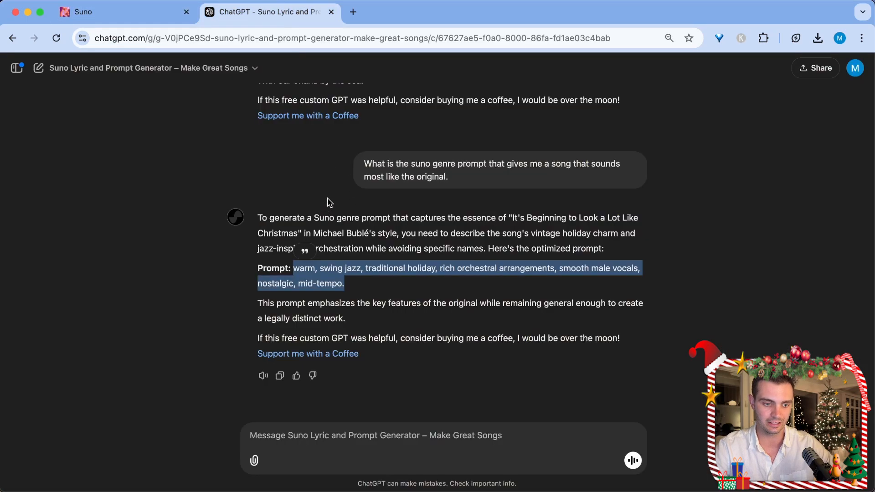
scroll(327, 204, "up", 10)
left_click_drag(258, 290, 465, 181)
key("super+c")
left_click(83, 11)
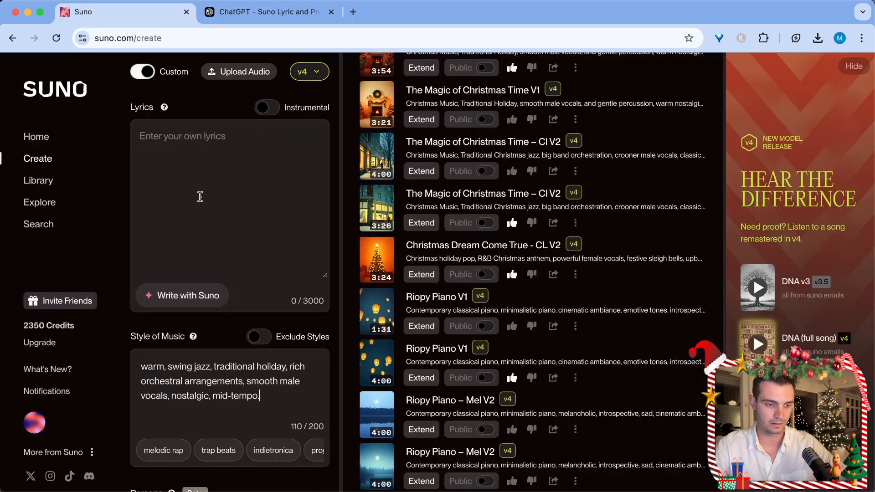
left_click(201, 209)
key("super+v")
- Remove the leading "warm," from the style of music and add "christmas" between "swing" and "jazz"
scroll(246, 242, "down", 1)
scroll(234, 383, "down", 3)
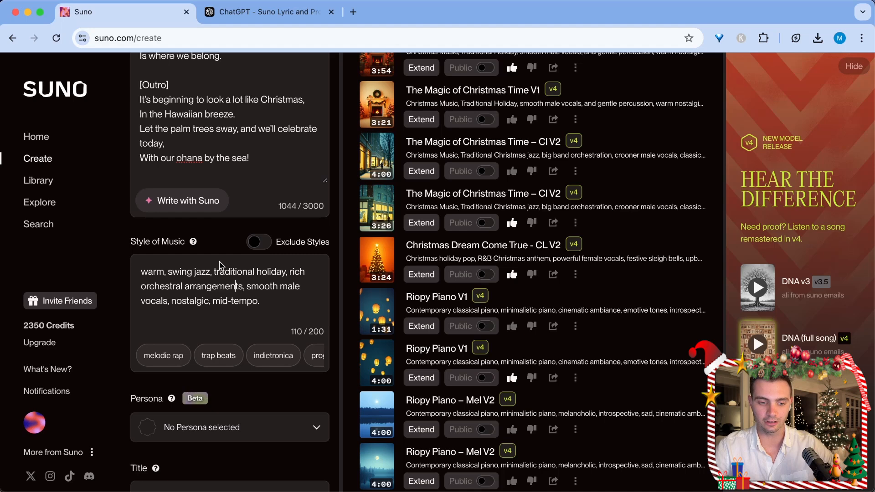
scroll(220, 265, "up", 2)
left_click_drag(166, 324, 121, 323)
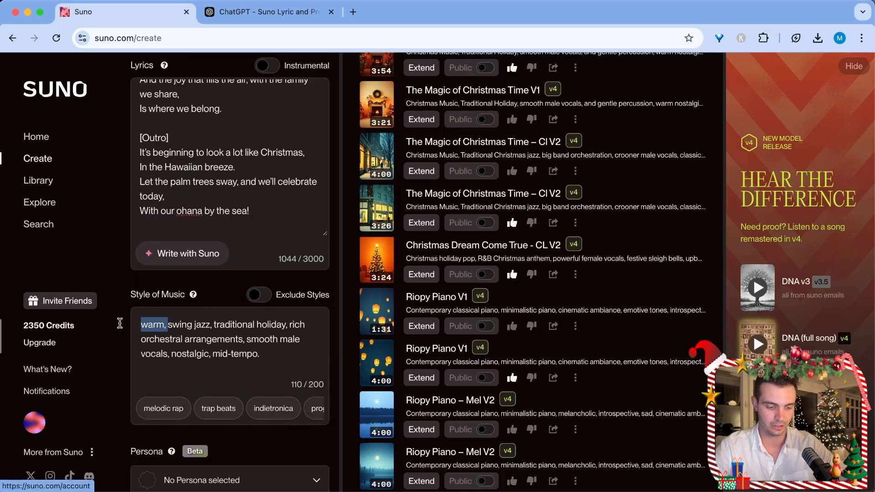
key("BackSpace")
left_click(166, 325)
type("christa")
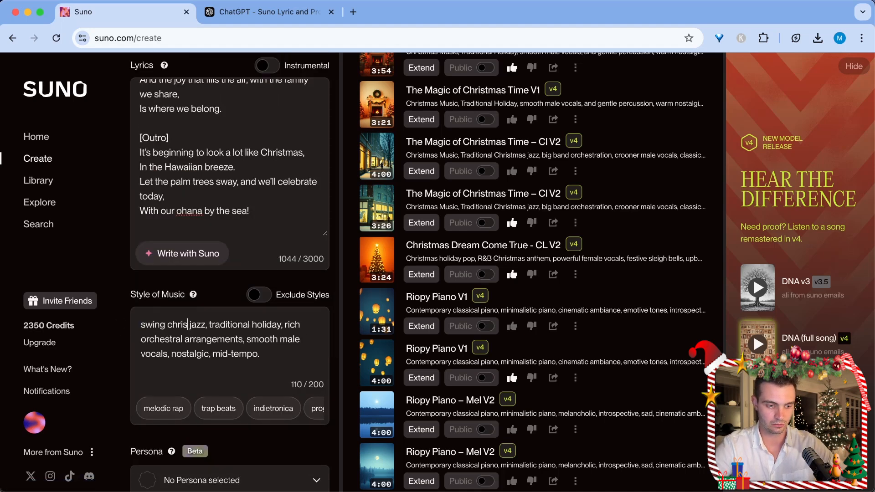
key("BackSpace")
type("mas")
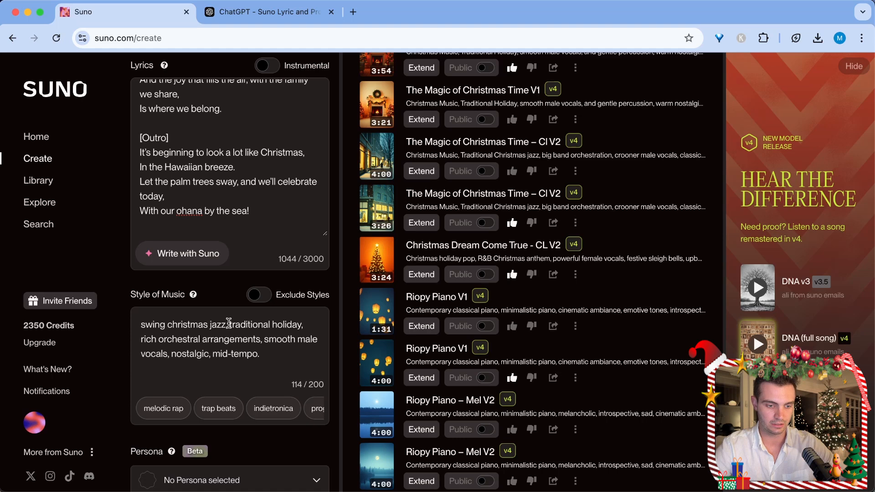
left_click(312, 325)
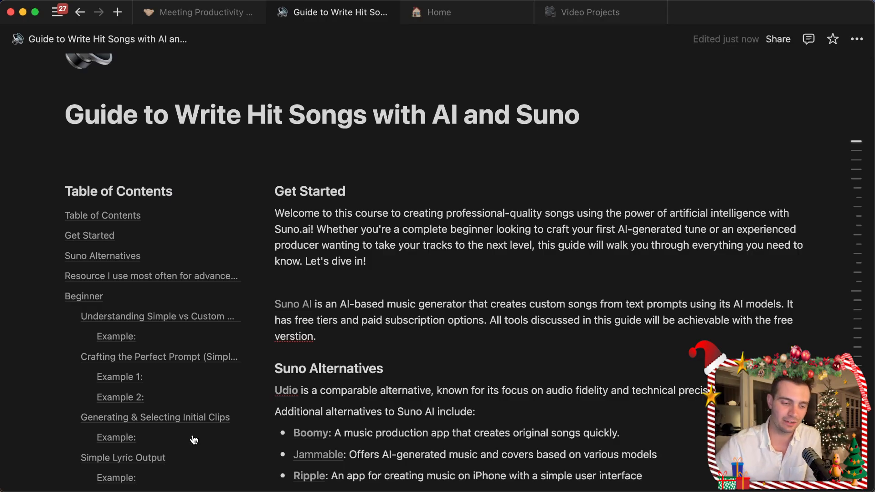
- In the Notion songwriting guide, find the essential style prompts for holiday music and examine the Classic Holiday Pop prompt
scroll(194, 440, "down", 15)
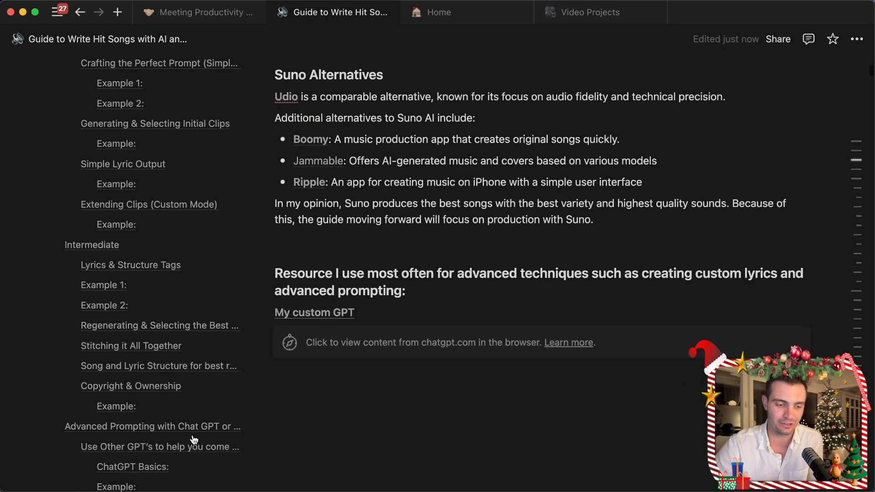
scroll(194, 440, "down", 5)
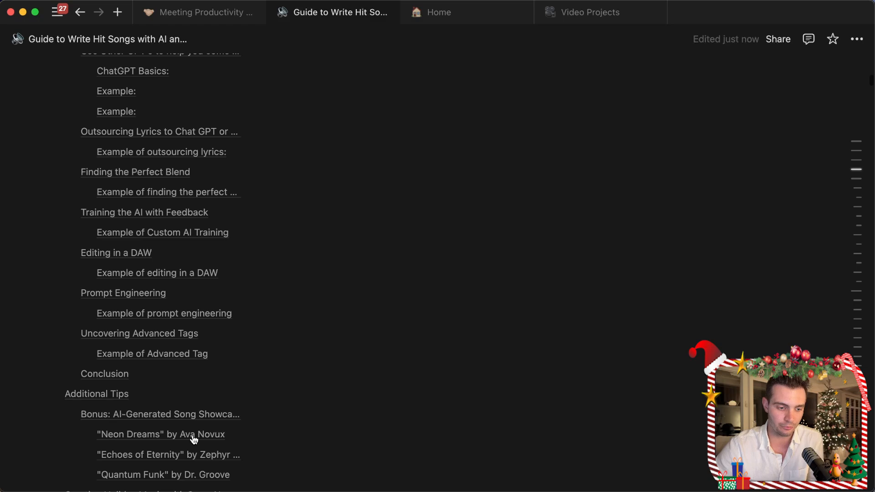
scroll(196, 255, "up", 5)
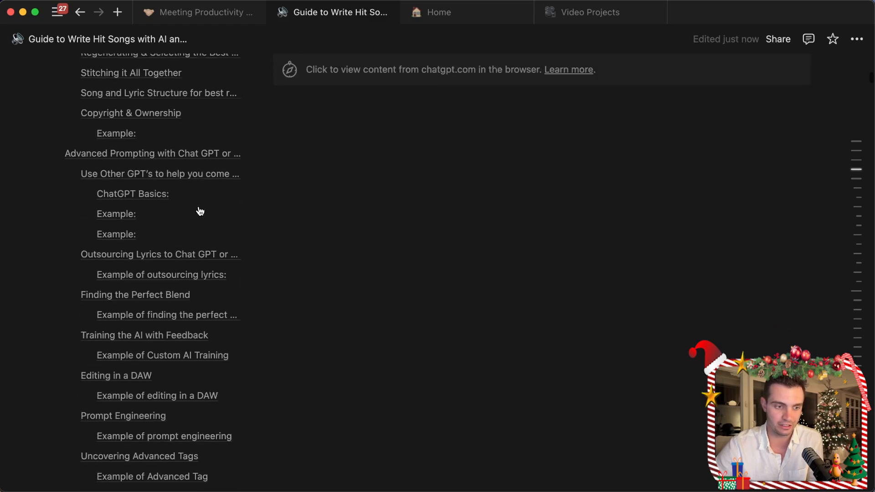
scroll(196, 217, "down", 9)
left_click(135, 247)
scroll(168, 151, "down", 5)
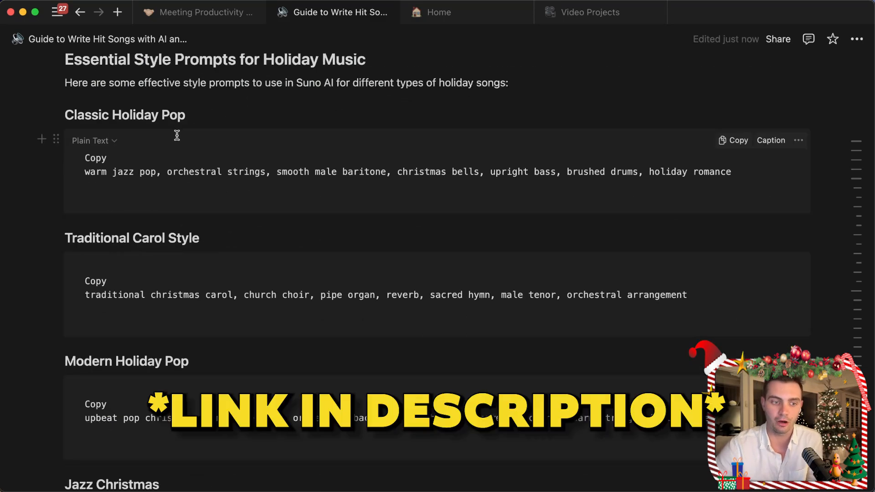
left_click_drag(204, 189, 160, 171)
left_click(84, 172)
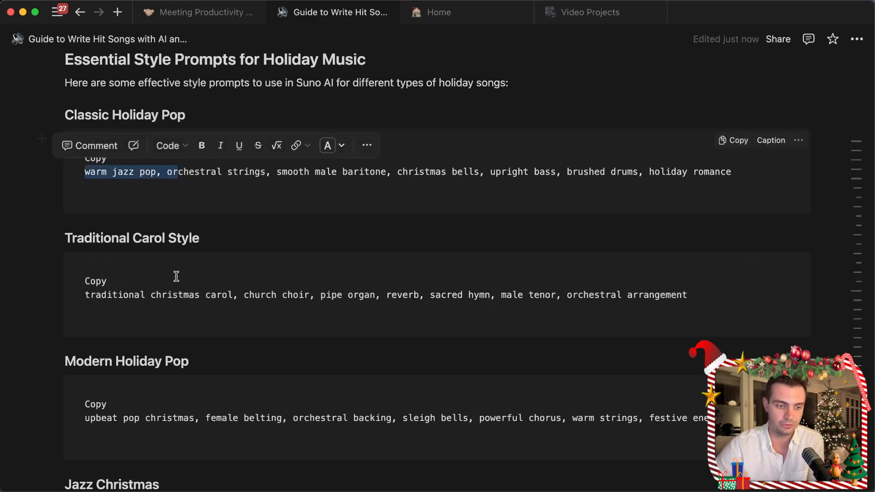
- Copy "sleigh bells" from the guide's Modern Holiday Pop prompt and end Suno's style text with "warm, christmas music, sleigh bells"
scroll(464, 273, "down", 3)
left_click_drag(399, 260, 466, 262)
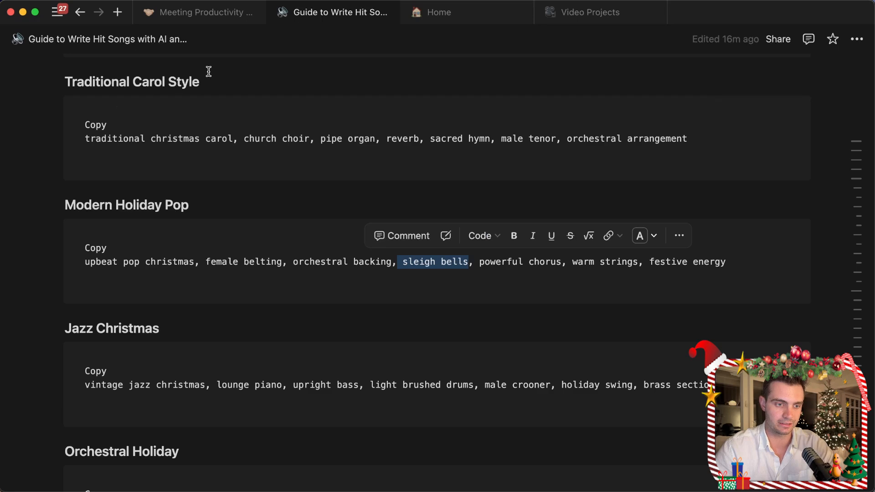
key("super+Tab")
type(",")
key("super+v")
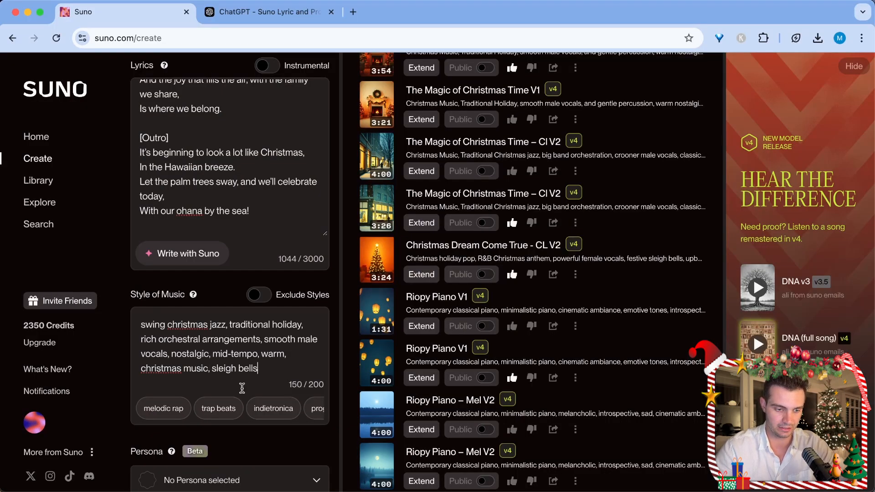
- Title the song "Christmas in Hawaii – V1" and generate it
scroll(215, 472, "down", 5)
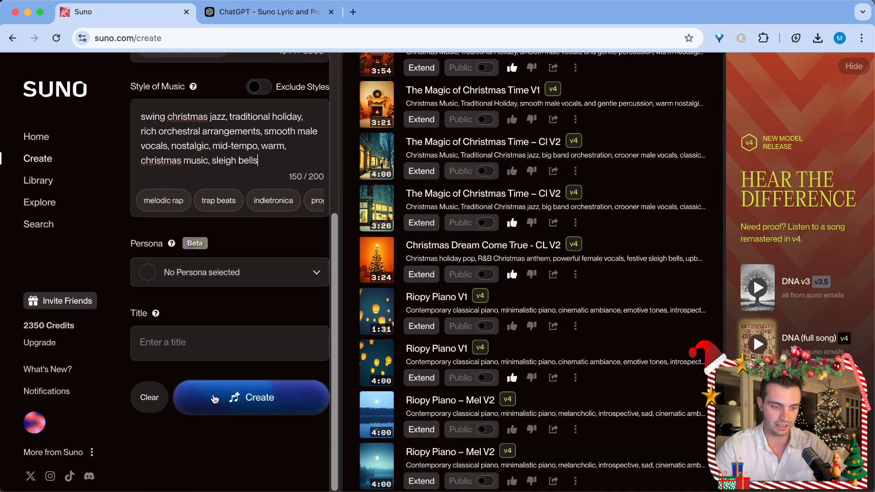
left_click(185, 344)
type("Christm")
key("BackSpace")
key("BackSpace")
type("stmas in Hawaii")
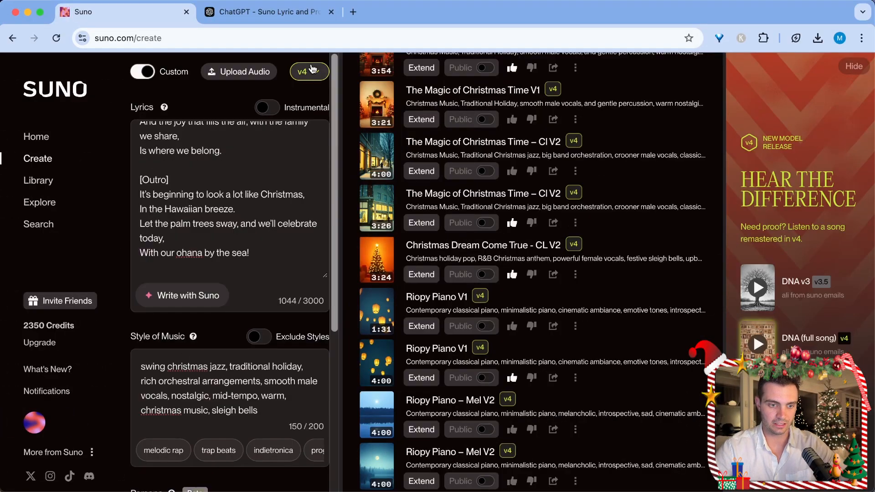
scroll(255, 170, "down", 5)
left_click(247, 402)
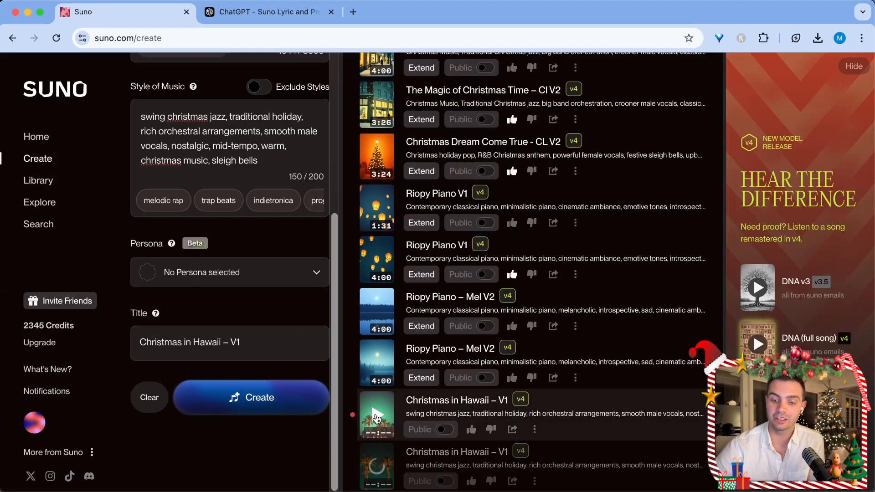
- Play the first "Christmas in Hawaii – V1" clip, widen its details, follow the intro and verse 1 lyrics, and pause
left_click(376, 416)
scroll(729, 262, "down", 2)
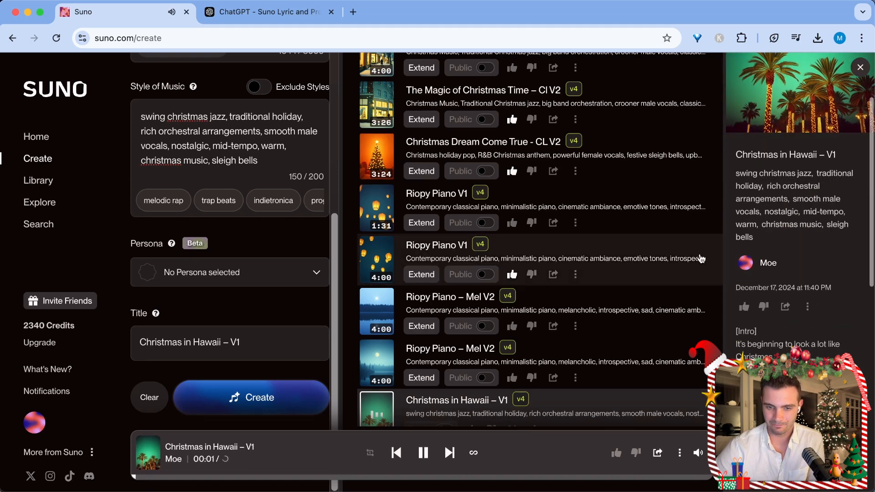
left_click_drag(724, 261, 692, 262)
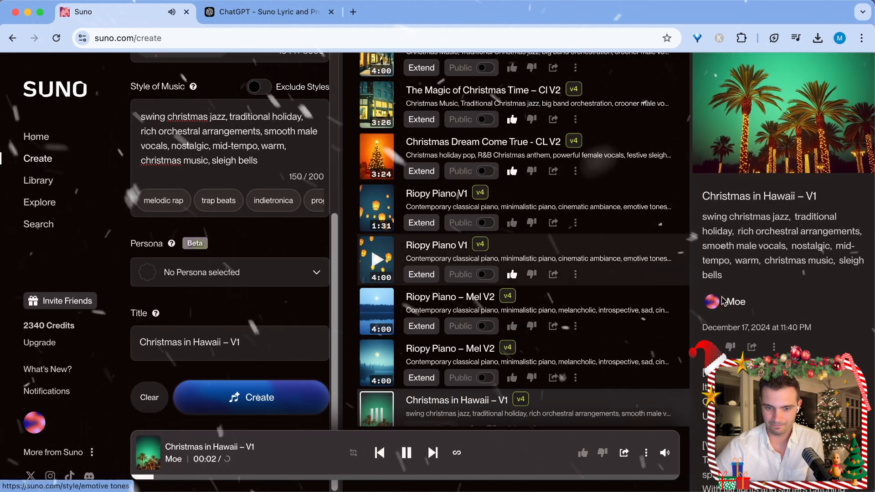
scroll(763, 322, "down", 3)
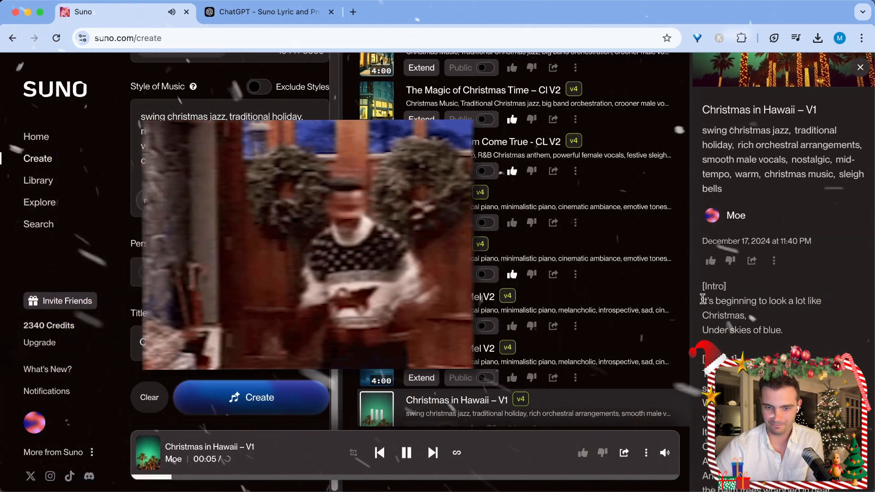
triple_click(726, 298)
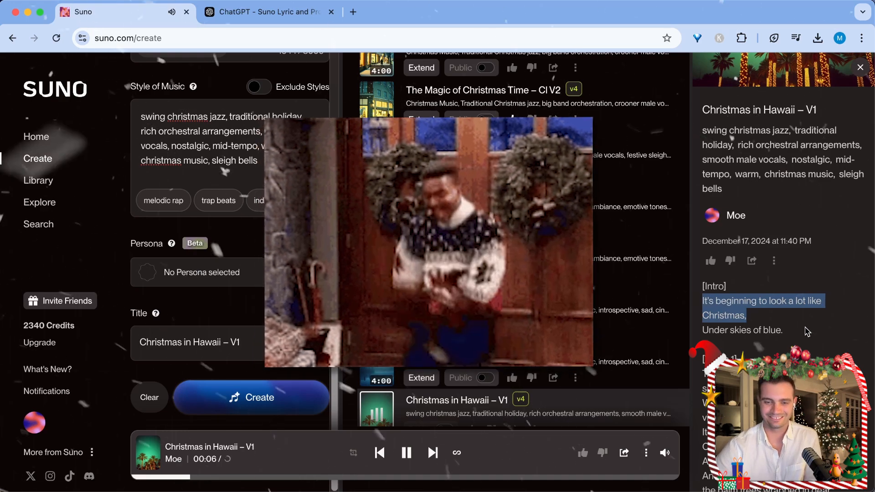
left_click(814, 325)
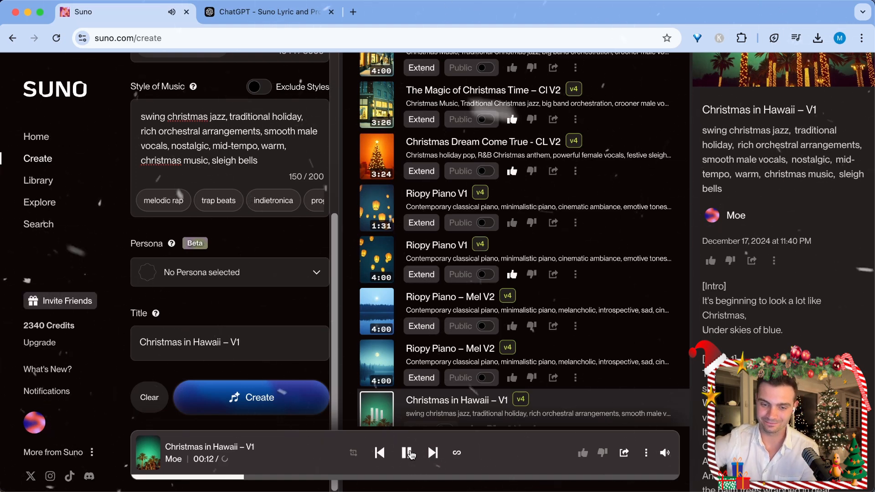
scroll(809, 325, "down", 3)
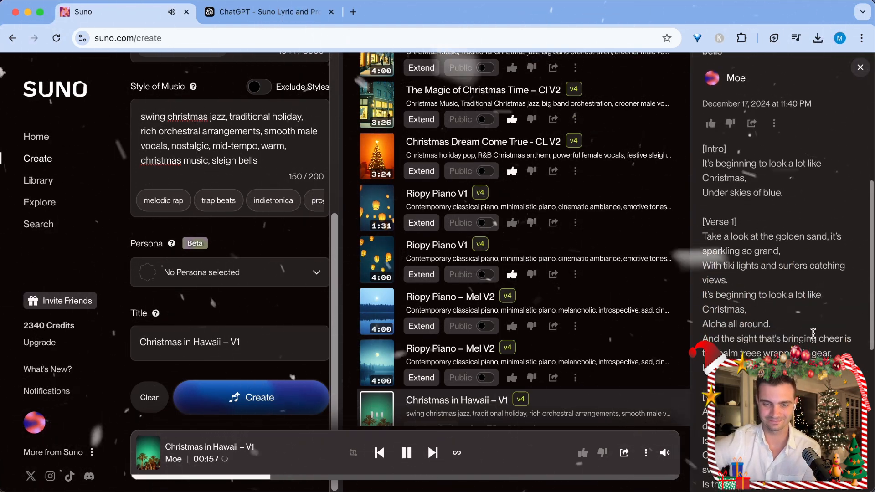
scroll(813, 333, "down", 1)
left_click(407, 454)
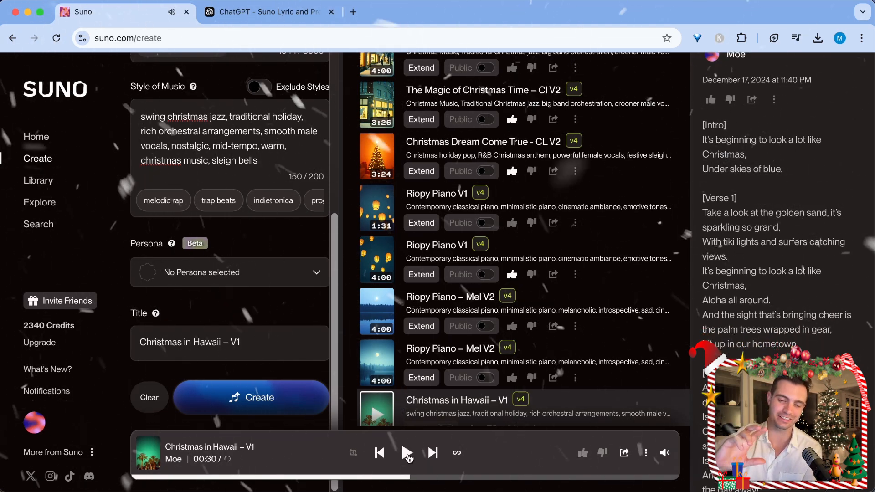
- Resume the first clip, follow the verse 2 and chorus lyrics while listening, and pause playback
left_click(407, 453)
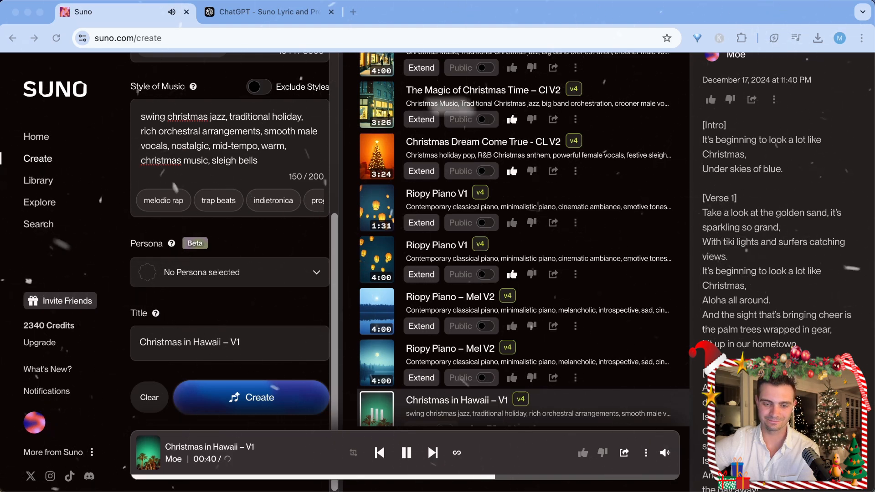
scroll(775, 228, "down", 5)
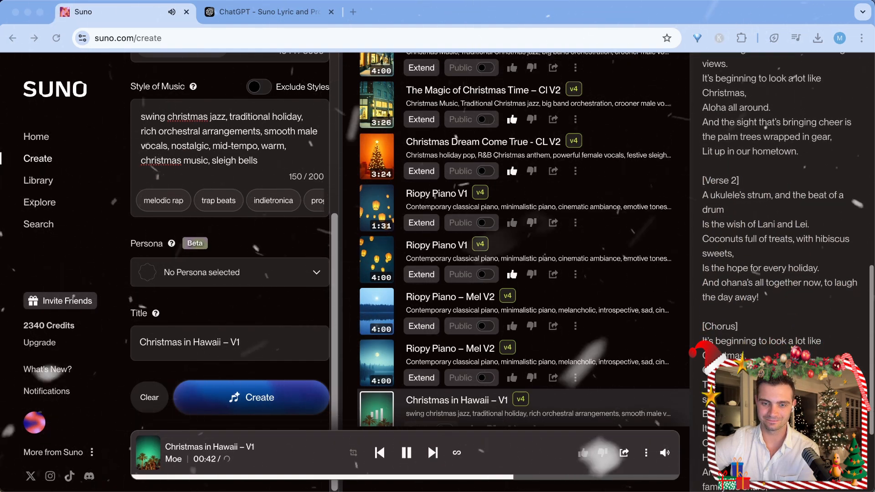
scroll(747, 164, "down", 1)
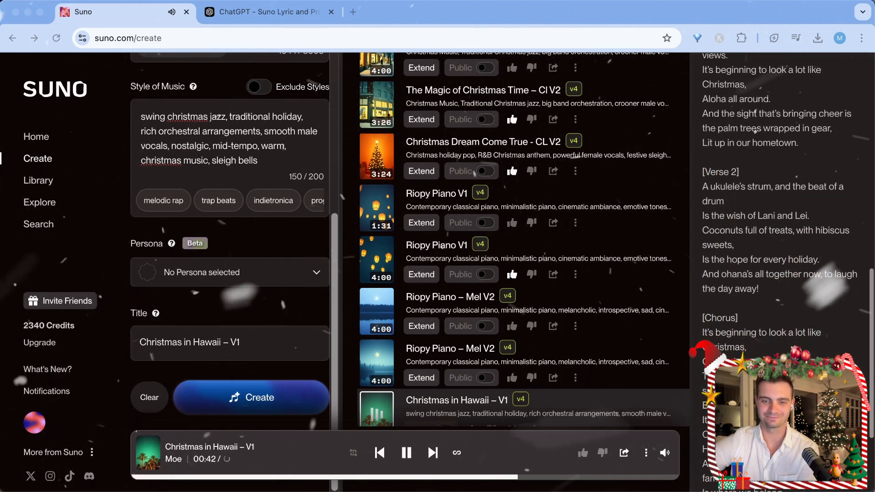
triple_click(725, 200)
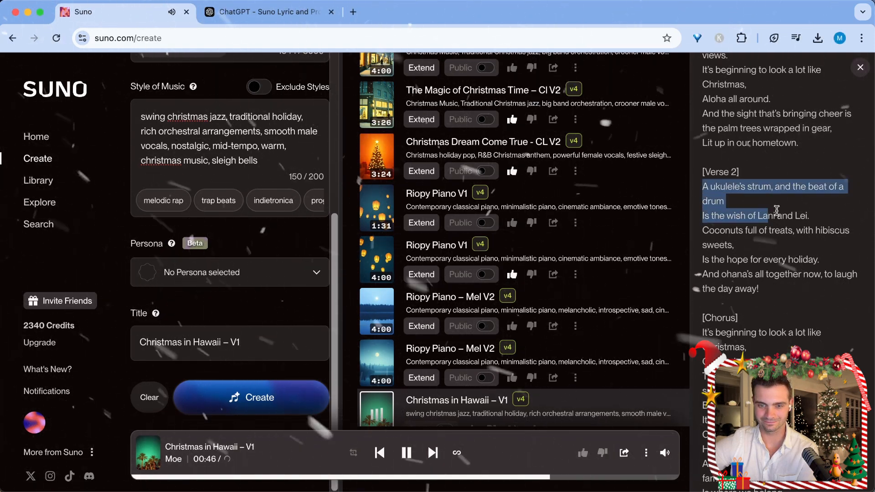
left_click(839, 221)
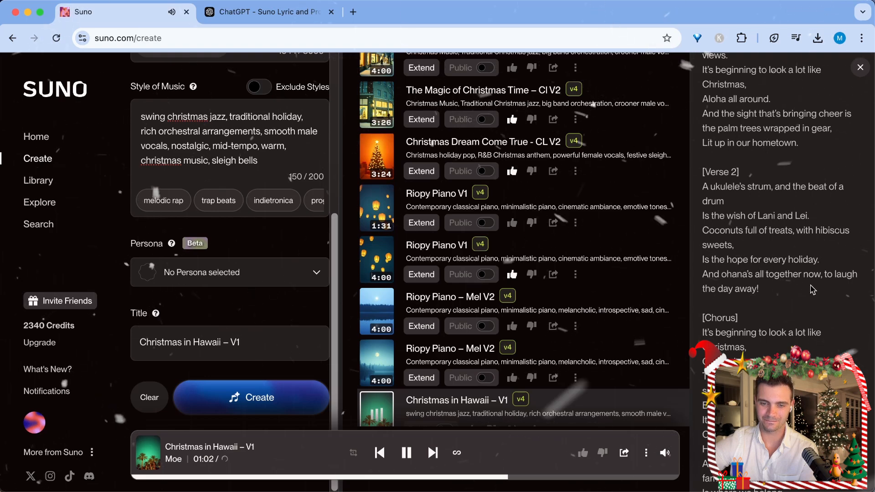
scroll(812, 290, "down", 5)
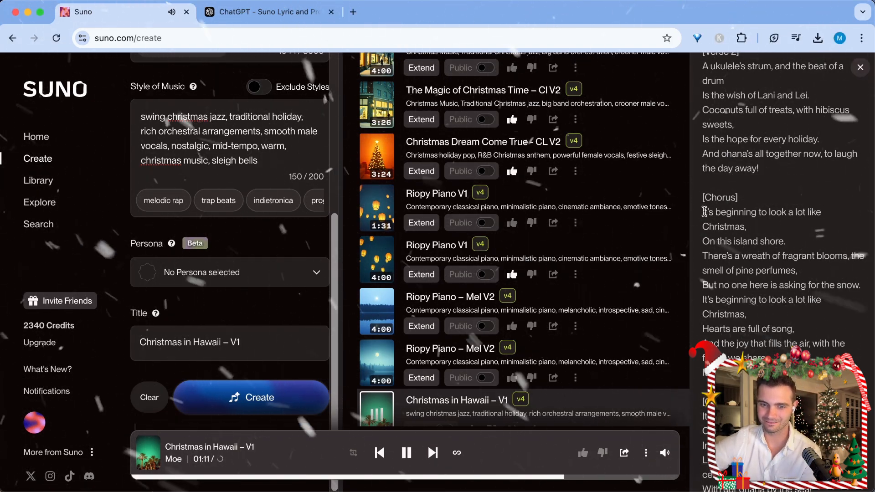
left_click_drag(705, 211, 846, 233)
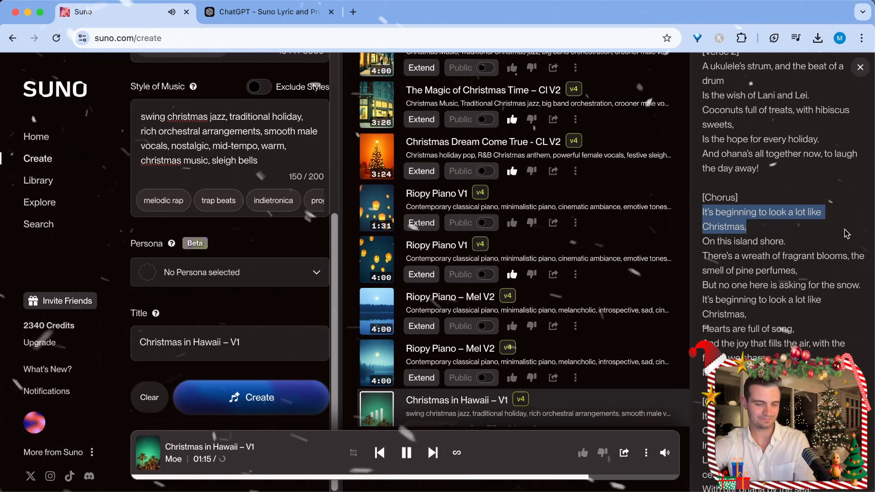
scroll(820, 318, "down", 1)
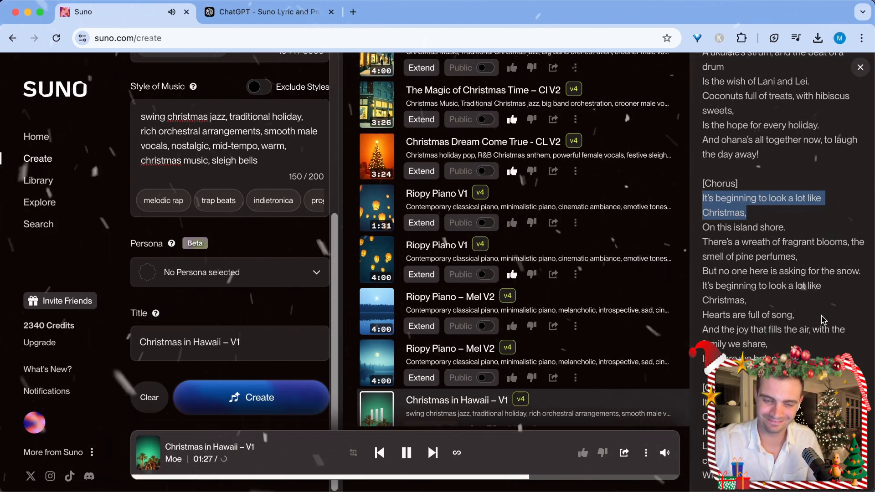
left_click(779, 308)
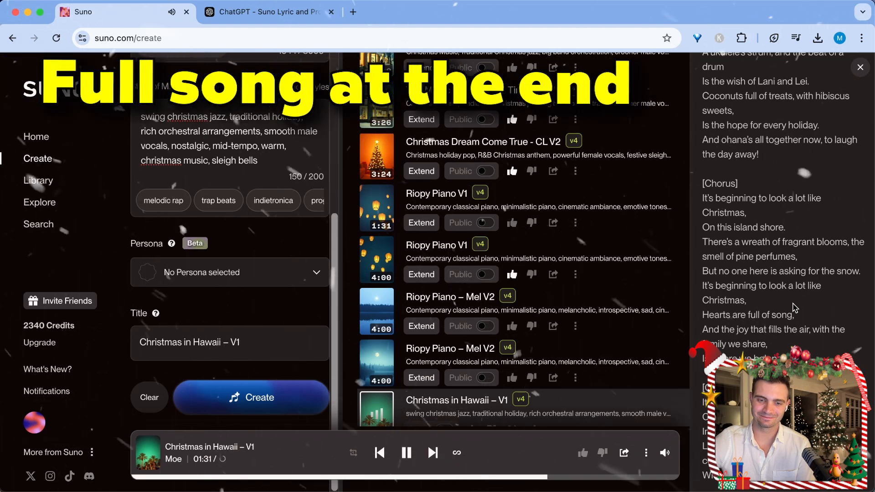
left_click(406, 453)
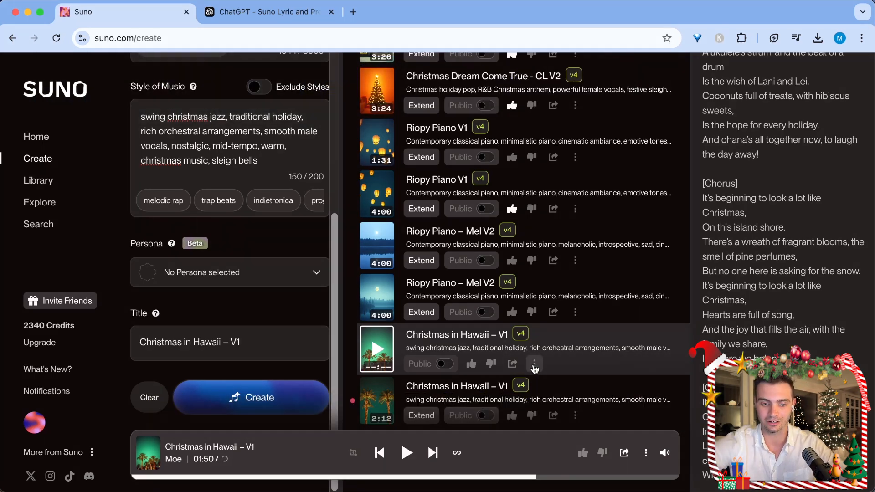
- View the download formats for the first "Christmas in Hawaii – V1" clip, and play the second clip
left_click(535, 364)
mouse_move(584, 286)
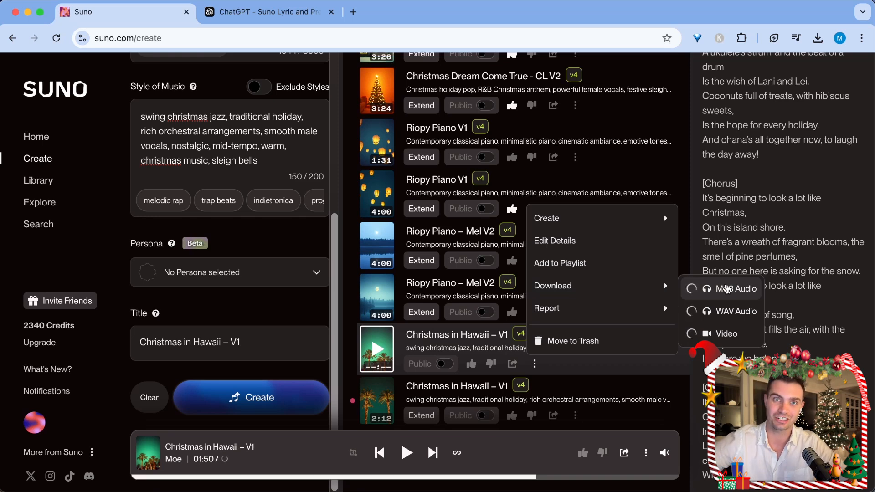
key("Escape")
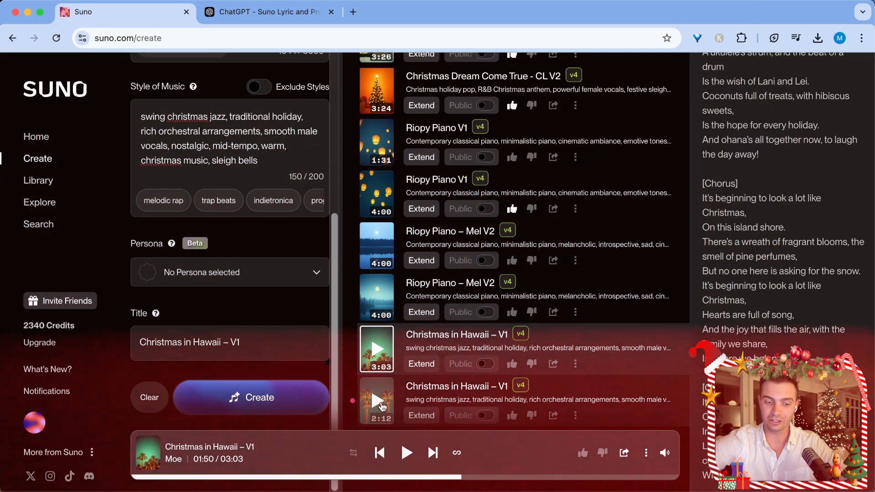
left_click(378, 403)
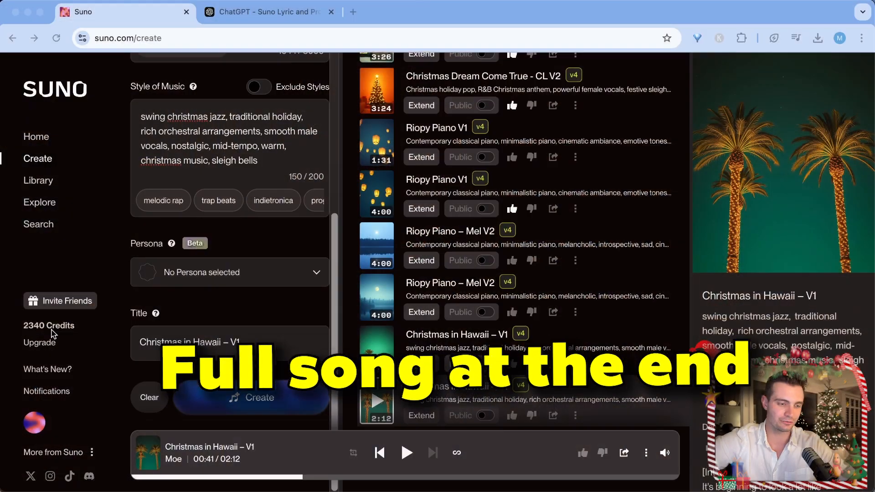
- Switch back to the Notion songwriting guide and look through the sections before the holiday style prompts
key("super+Tab")
key("super+Tab")
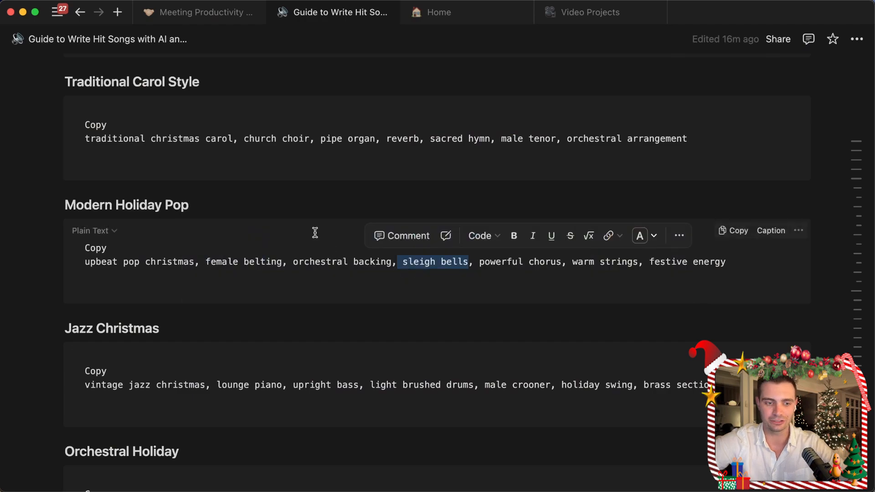
scroll(314, 233, "up", 8)
scroll(314, 232, "up", 15)
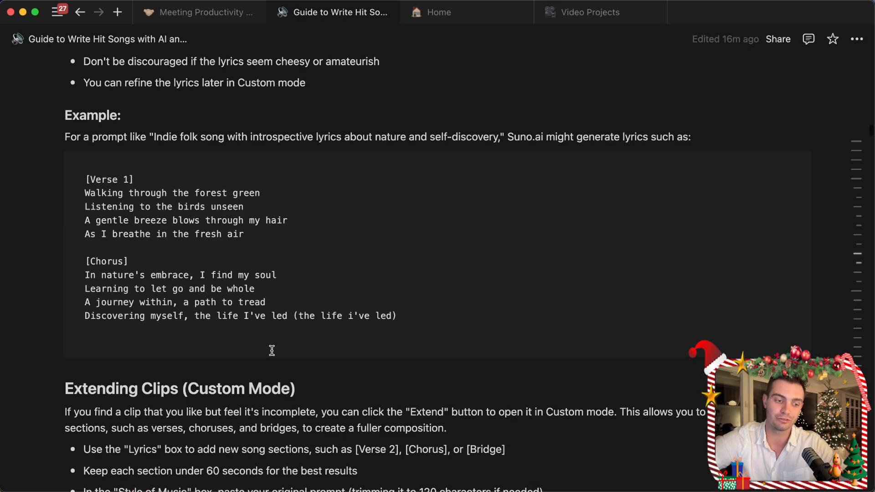